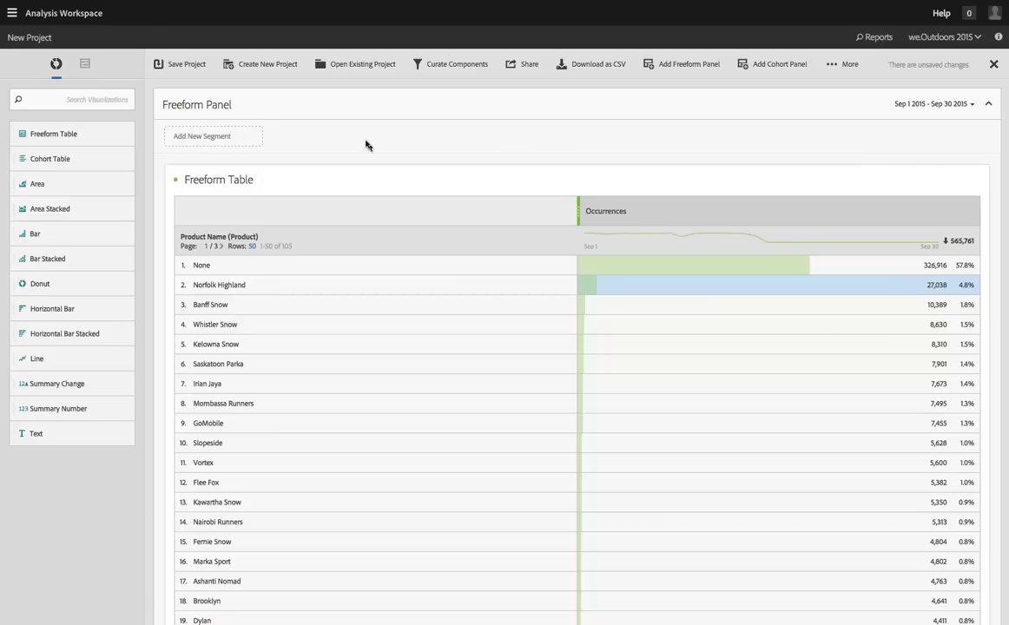
# Step: Swap the Occurrences metric for Revenue and Orders columns (2,421 orders, $1,319,926 revenue)
pyautogui.click(83, 64)
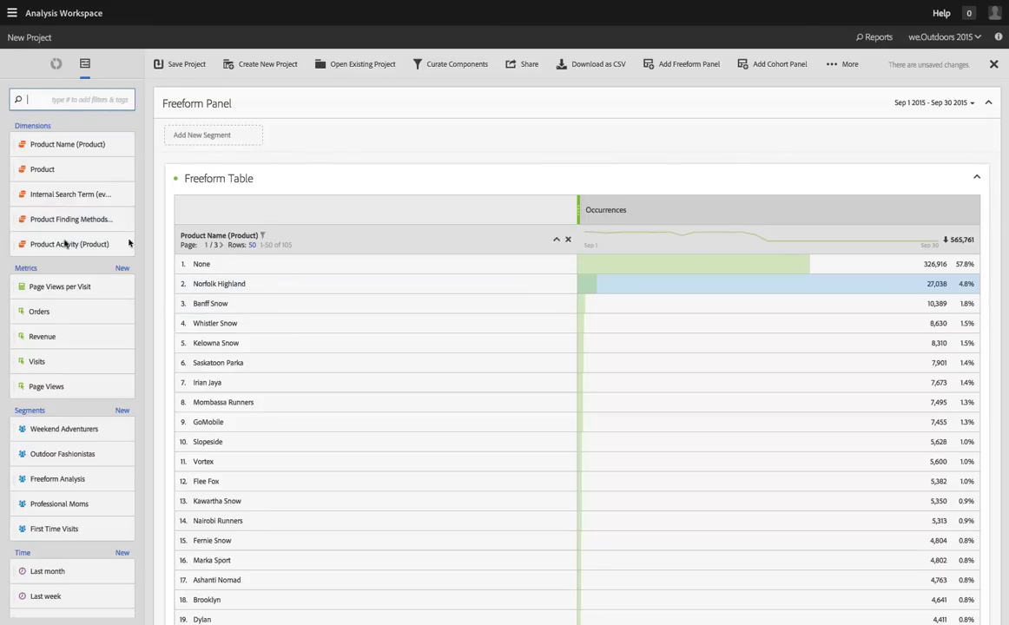
pyautogui.moveTo(51, 334); pyautogui.dragTo(660, 208)
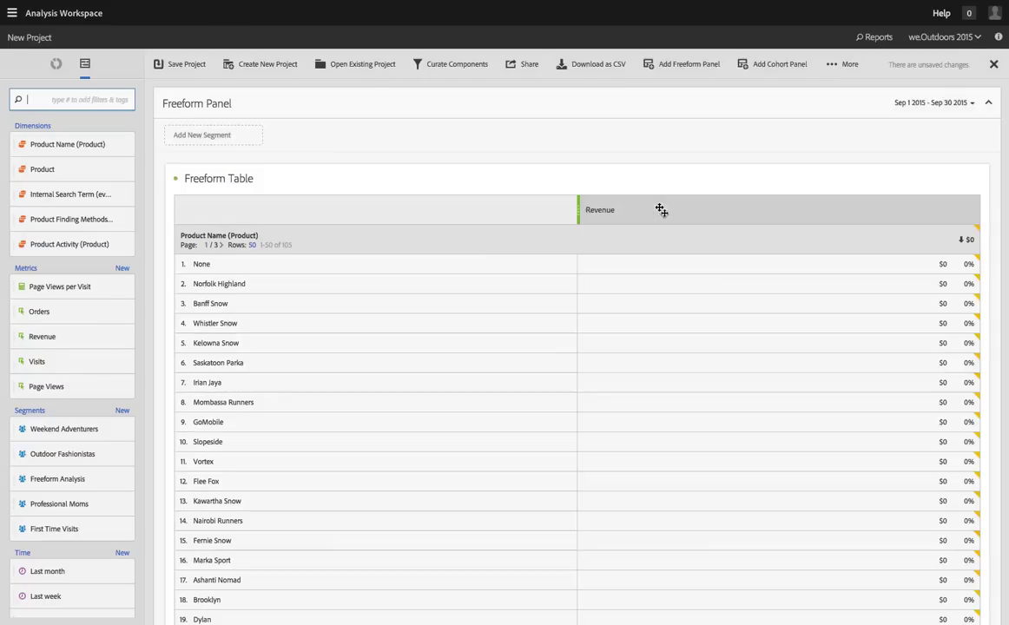
pyautogui.moveTo(40, 318); pyautogui.dragTo(574, 212)
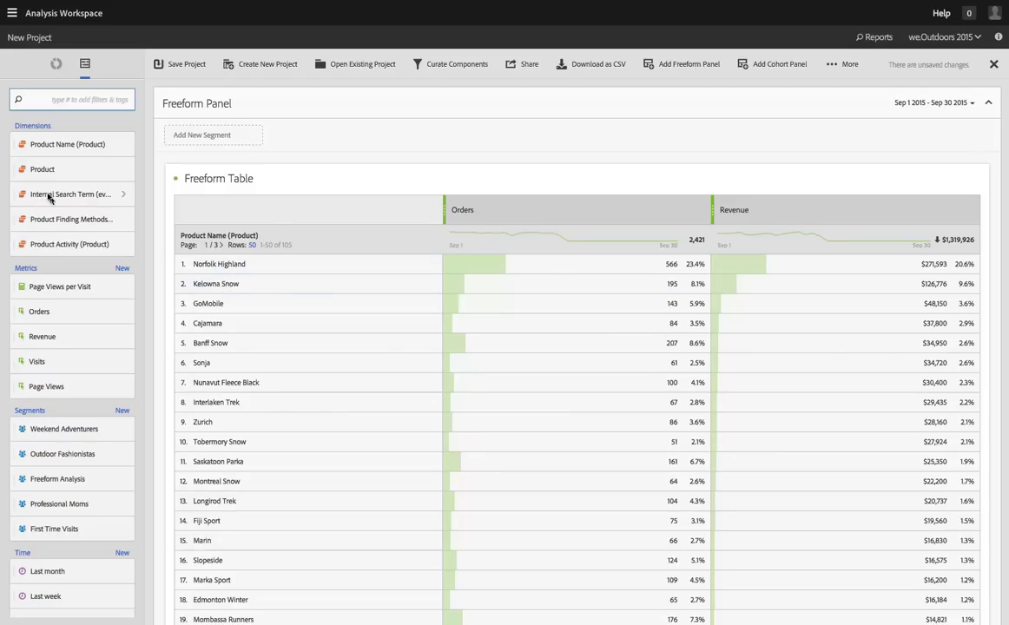
# Step: Break down the Norfolk Highland row by Internal Search Term (evar1), led by None with 82 orders
pyautogui.moveTo(45, 197); pyautogui.dragTo(246, 266)
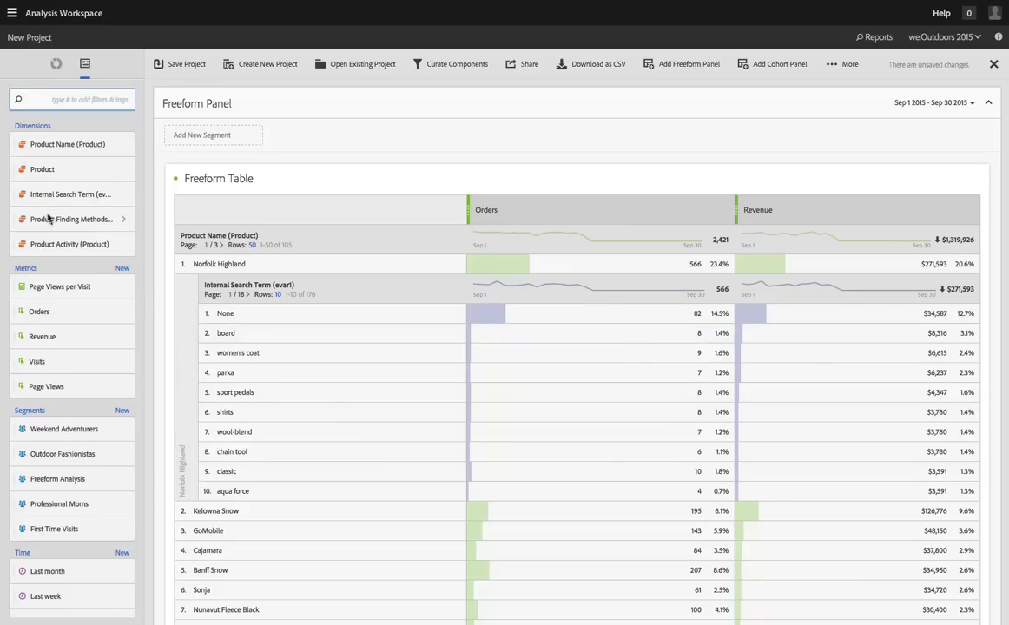
pyautogui.moveTo(52, 222); pyautogui.dragTo(257, 353)
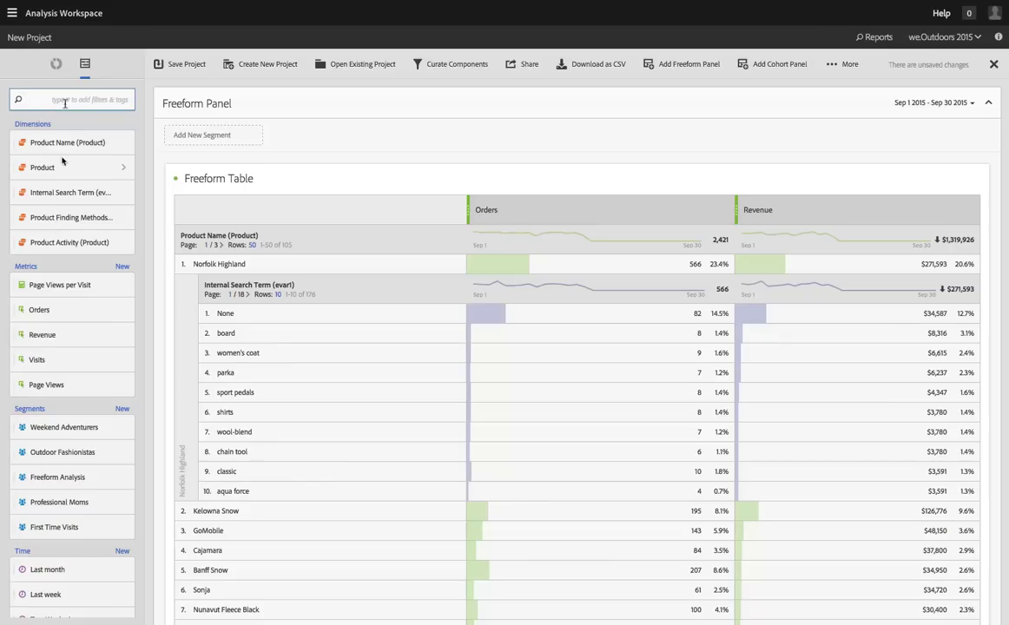
# Step: Search components for 'Mar' and break down the 'classic' row by Marketing Channel
pyautogui.write('Market')
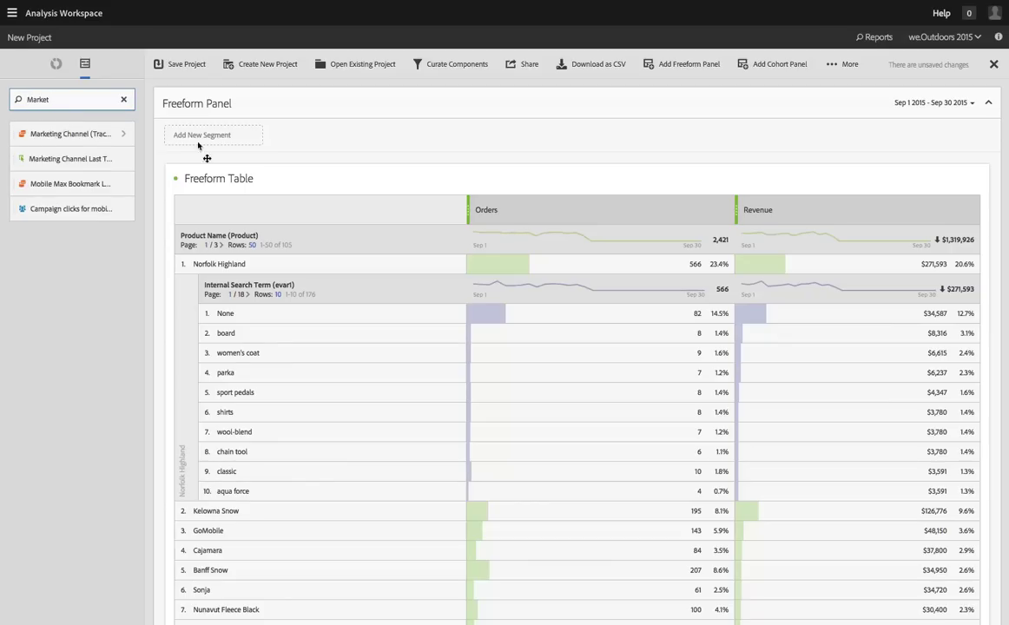
pyautogui.moveTo(198, 146); pyautogui.dragTo(252, 471)
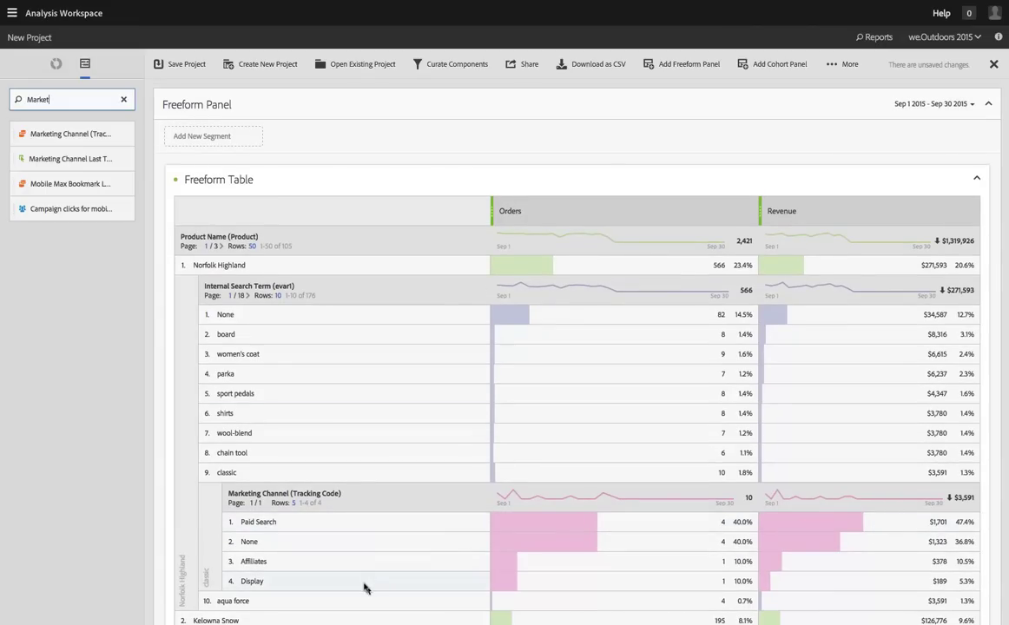
pyautogui.click(123, 101)
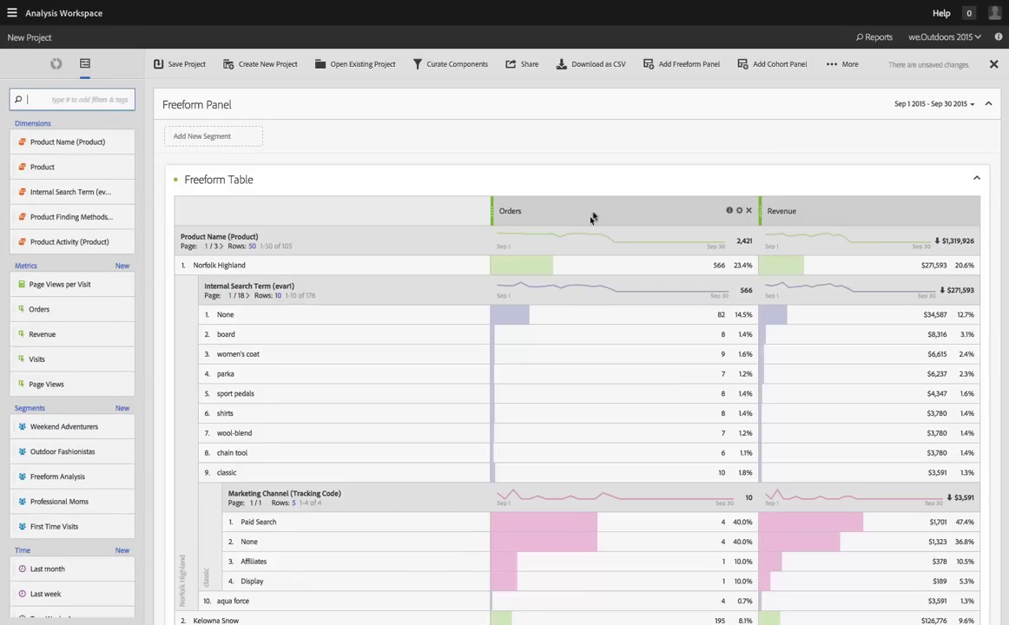
# Step: Apply the Weekend Adventurers and Outdoor Fashionistas segments to both Orders and Revenue (149 vs 434 orders)
pyautogui.click(595, 217)
pyautogui.keyDown('shift'); pyautogui.click(827, 216); pyautogui.keyUp('shift')
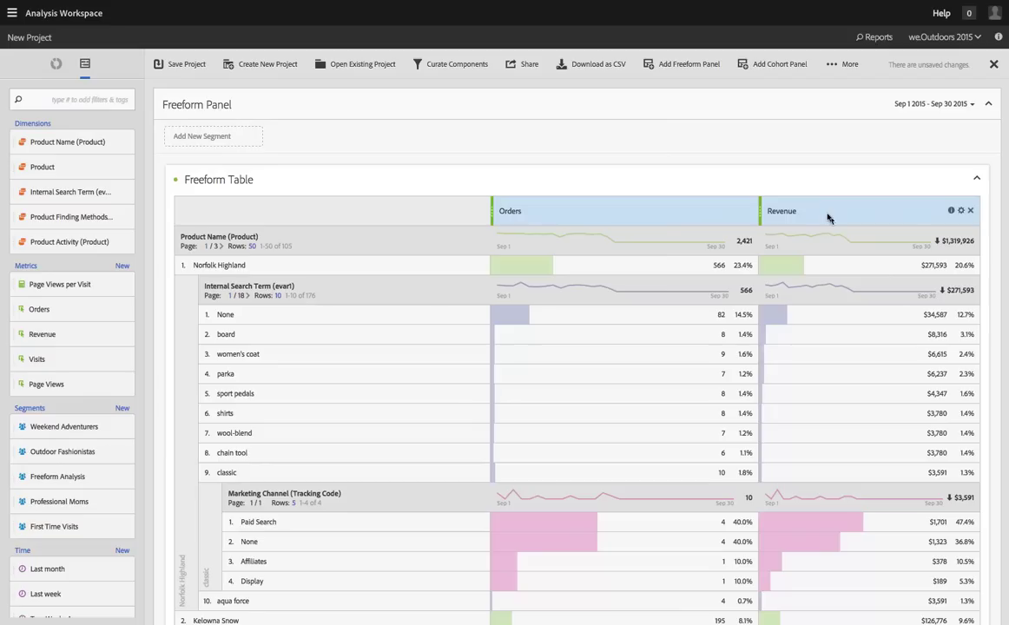
pyautogui.click(60, 430)
pyautogui.keyDown('shift'); pyautogui.click(58, 452); pyautogui.keyUp('shift')
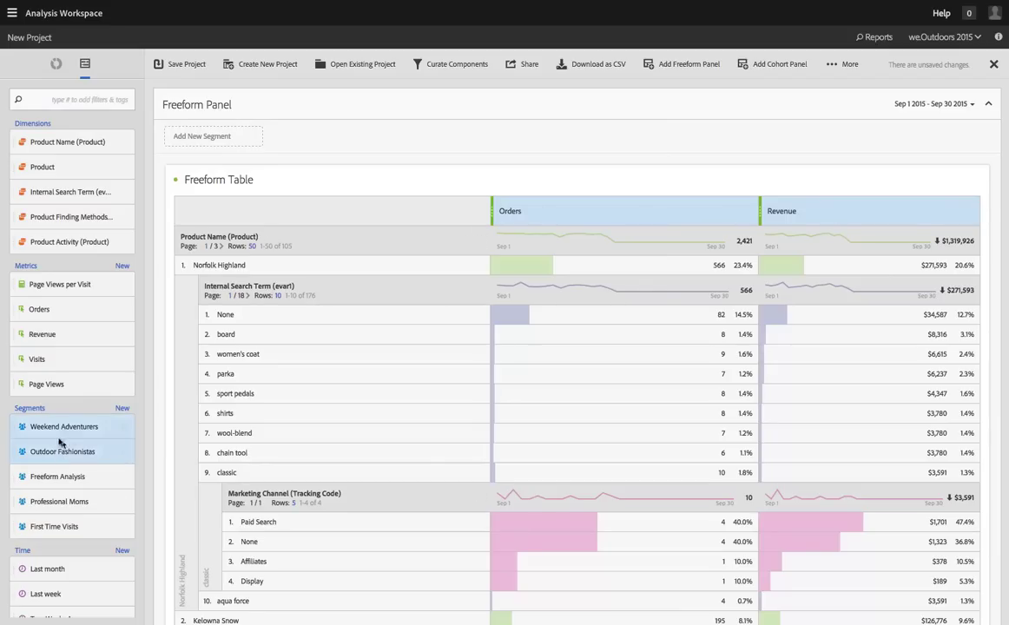
pyautogui.moveTo(48, 432); pyautogui.dragTo(616, 220)
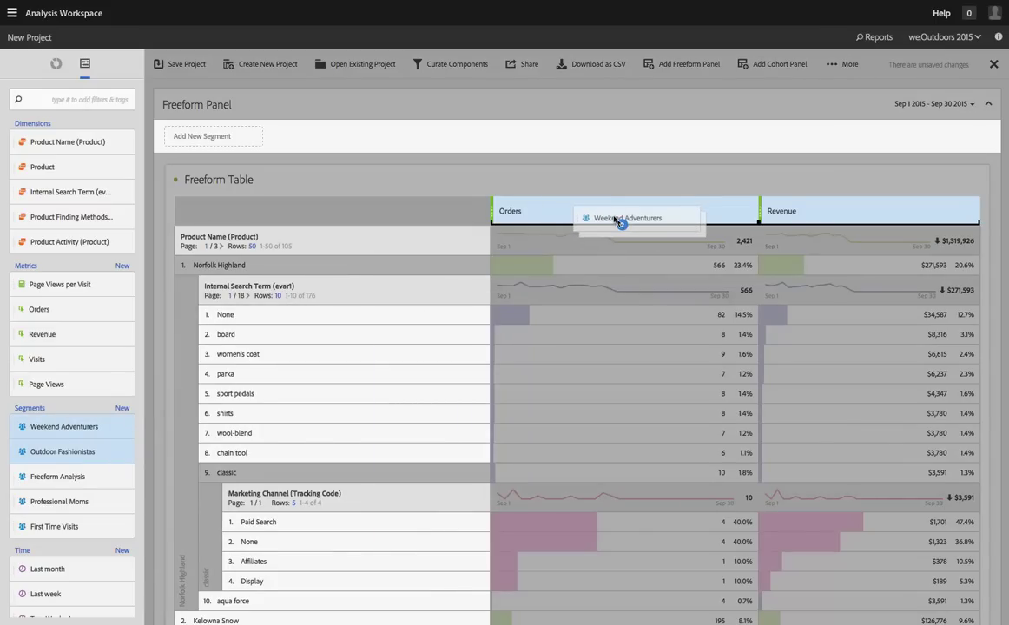
pyautogui.moveTo(608, 224); pyautogui.dragTo(602, 226)
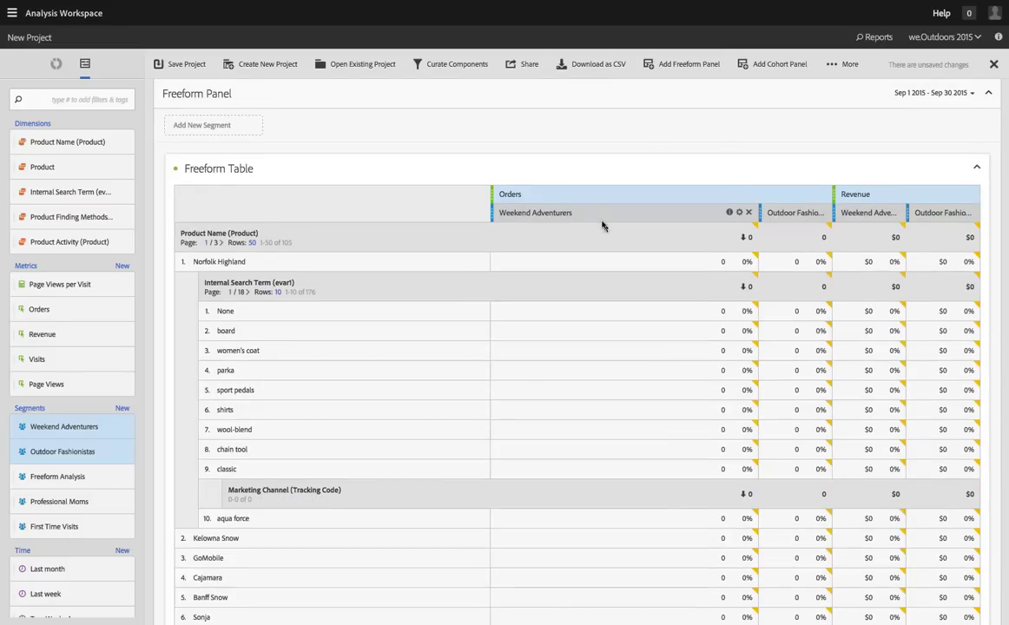
pyautogui.scroll(-1, 673, 343)
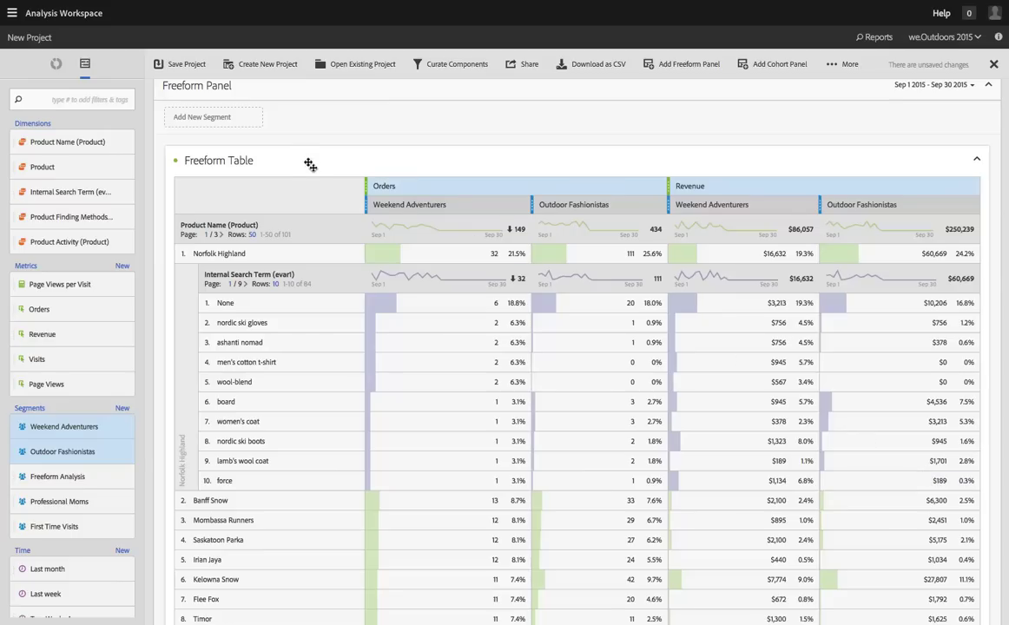
pyautogui.scroll(1, 311, 165)
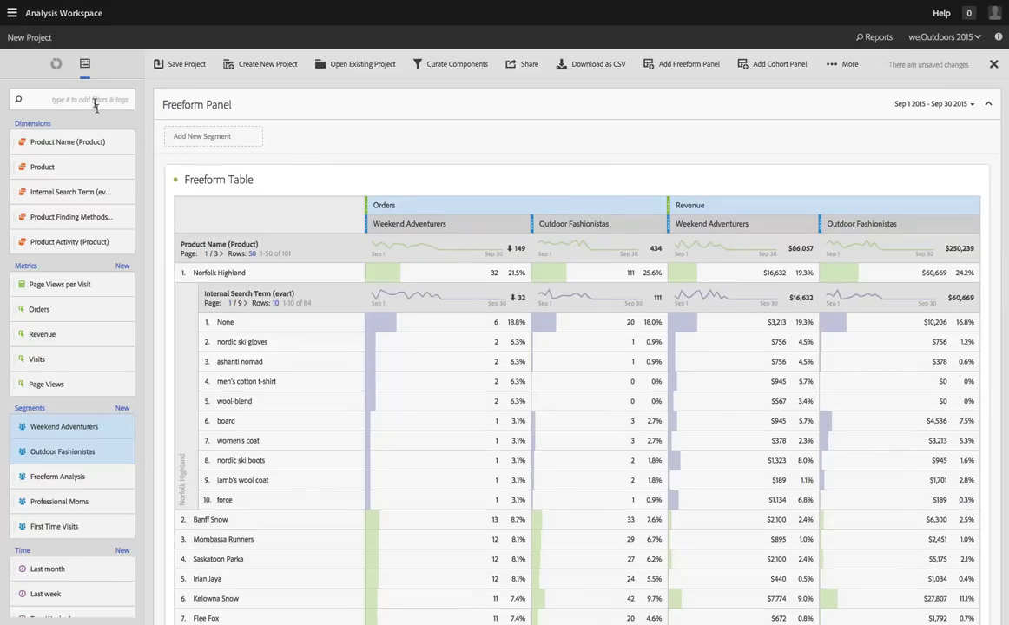
# Step: Add a Bar chart to the panel with Normalization enabled in its settings
pyautogui.click(53, 65)
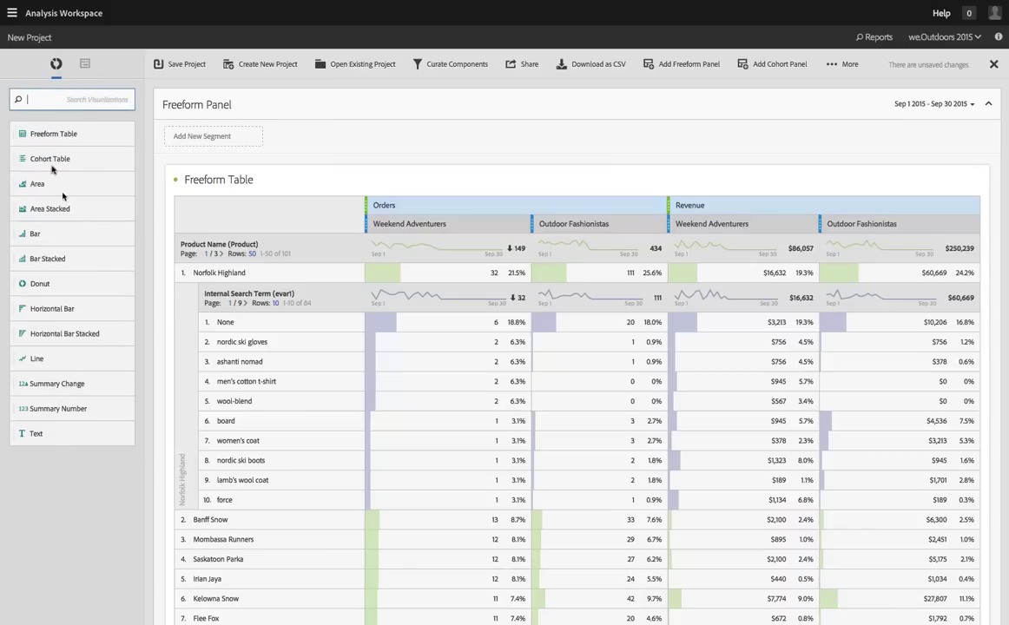
pyautogui.moveTo(35, 233); pyautogui.dragTo(580, 246)
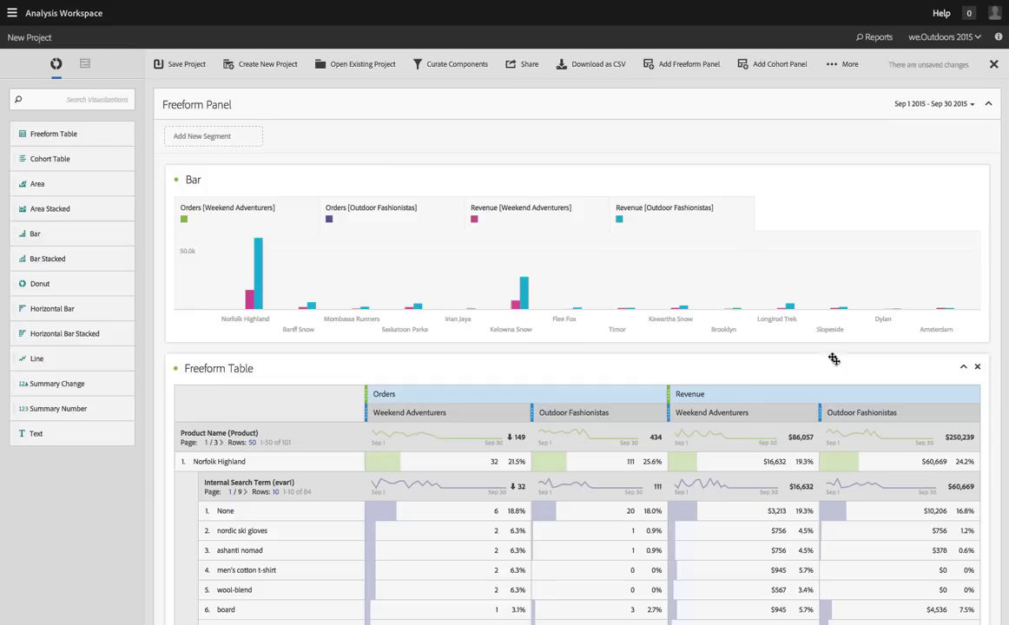
pyautogui.click(933, 179)
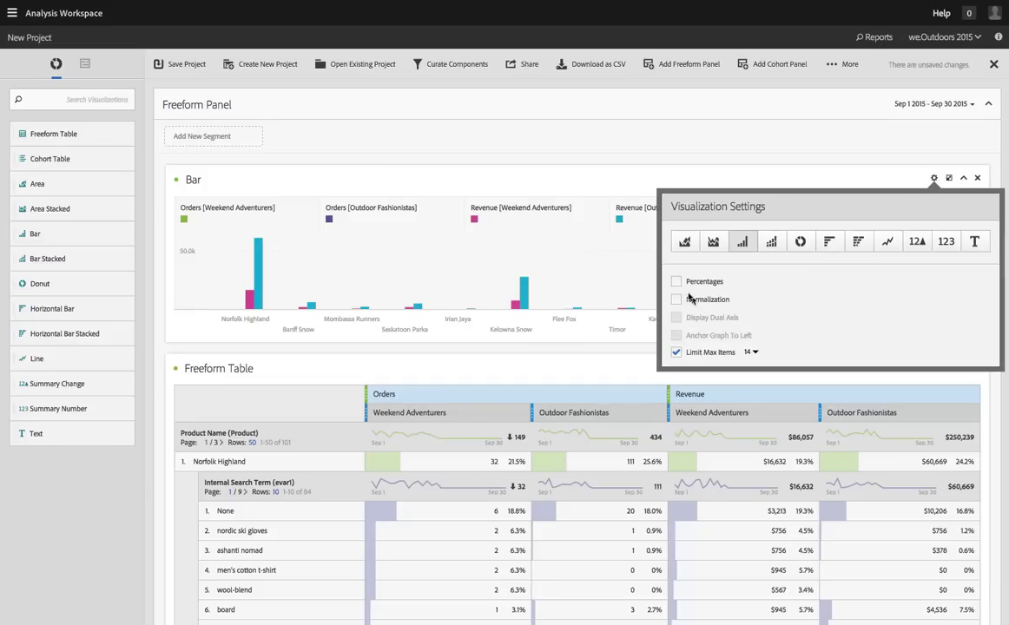
pyautogui.click(472, 139)
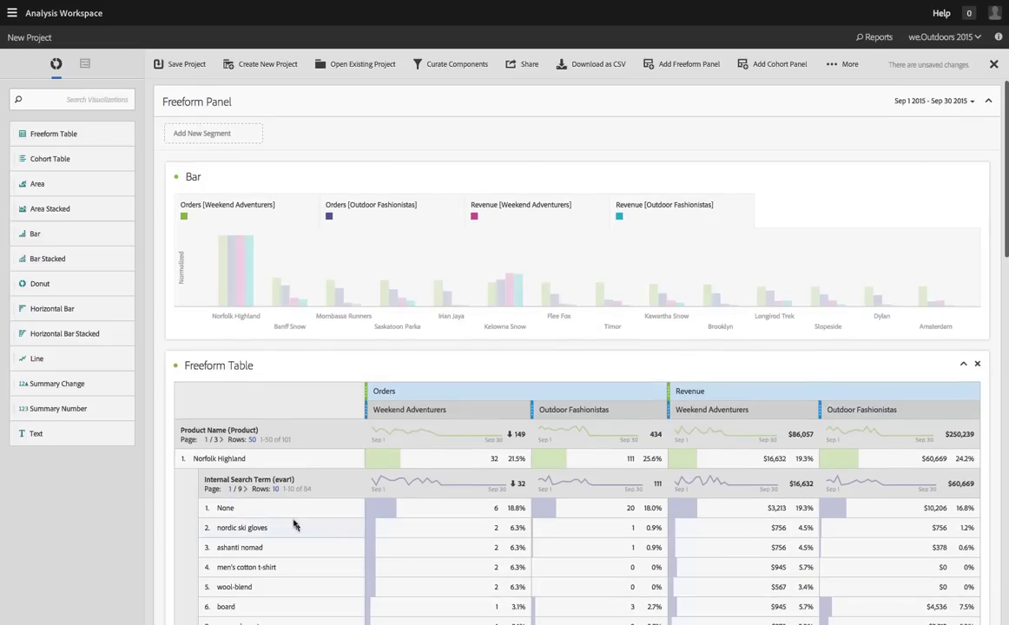
# Step: Test chart row selection on nordic ski gloves, then through wool-blend, then restore all products
pyautogui.click(257, 530)
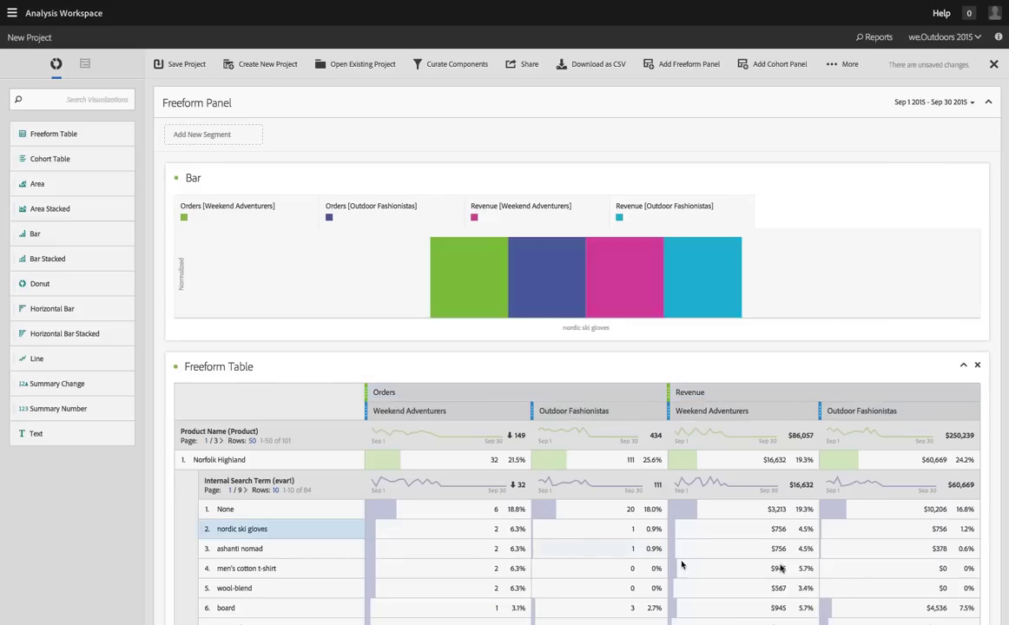
pyautogui.keyDown('shift'); pyautogui.click(829, 588); pyautogui.keyUp('shift')
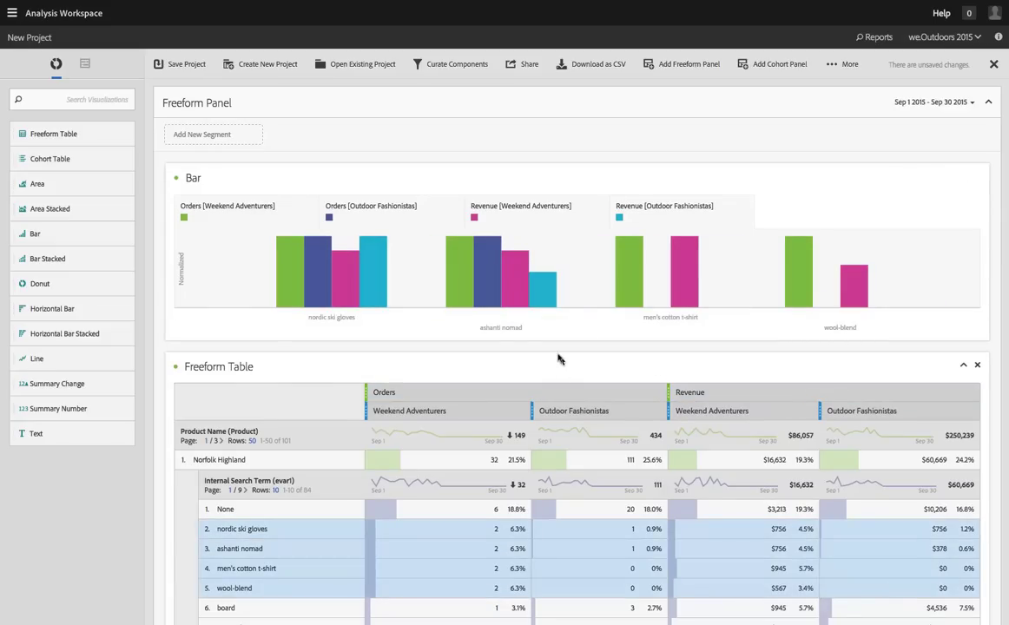
pyautogui.click(260, 532)
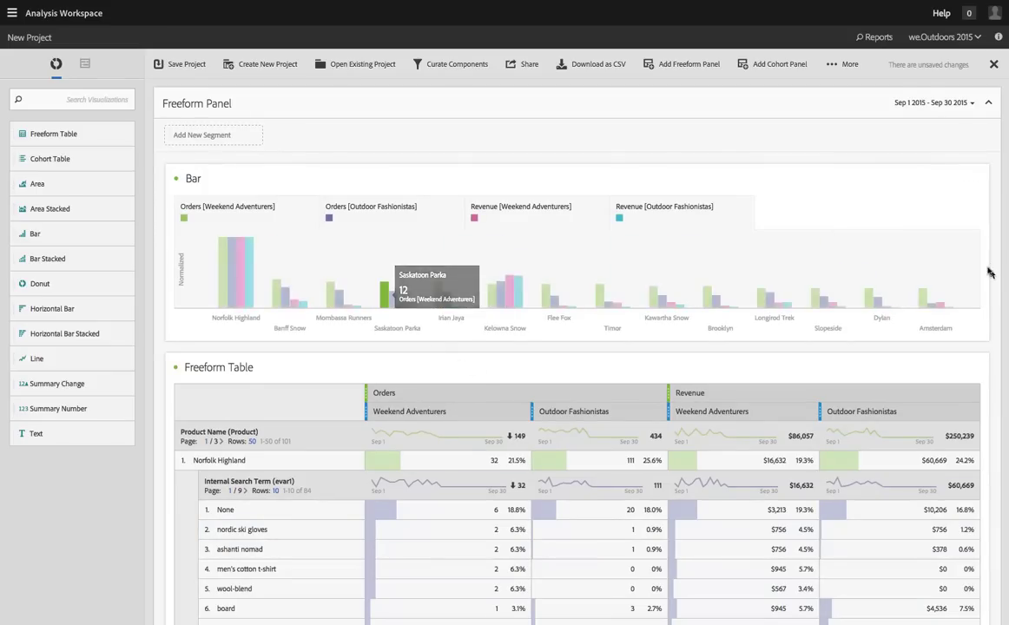
# Step: Narrow the bar chart and place a Summary Number beside it
pyautogui.moveTo(974, 268); pyautogui.dragTo(643, 279)
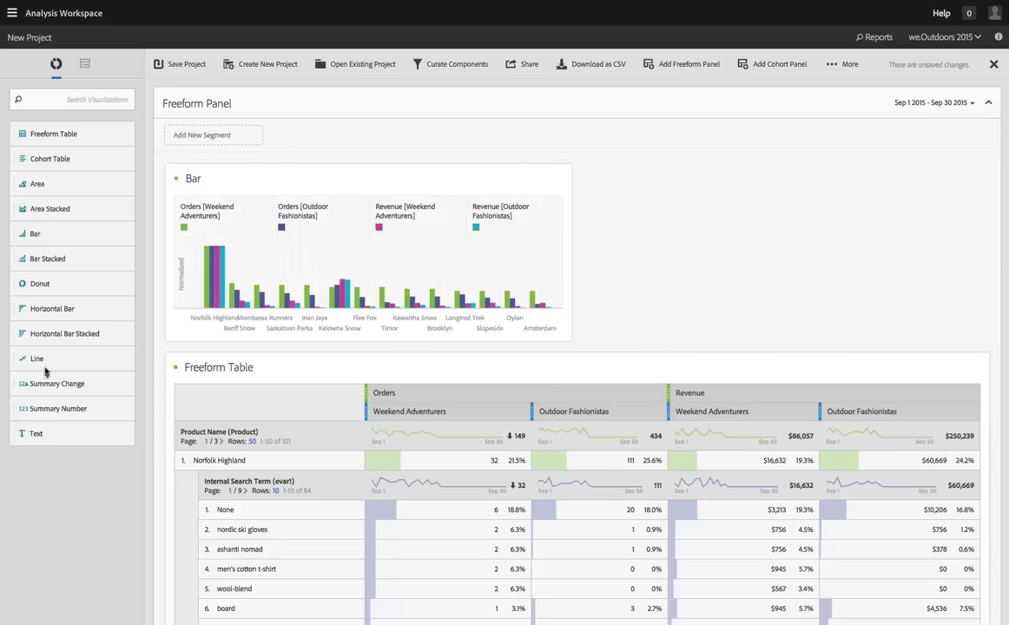
pyautogui.moveTo(54, 408); pyautogui.dragTo(693, 259)
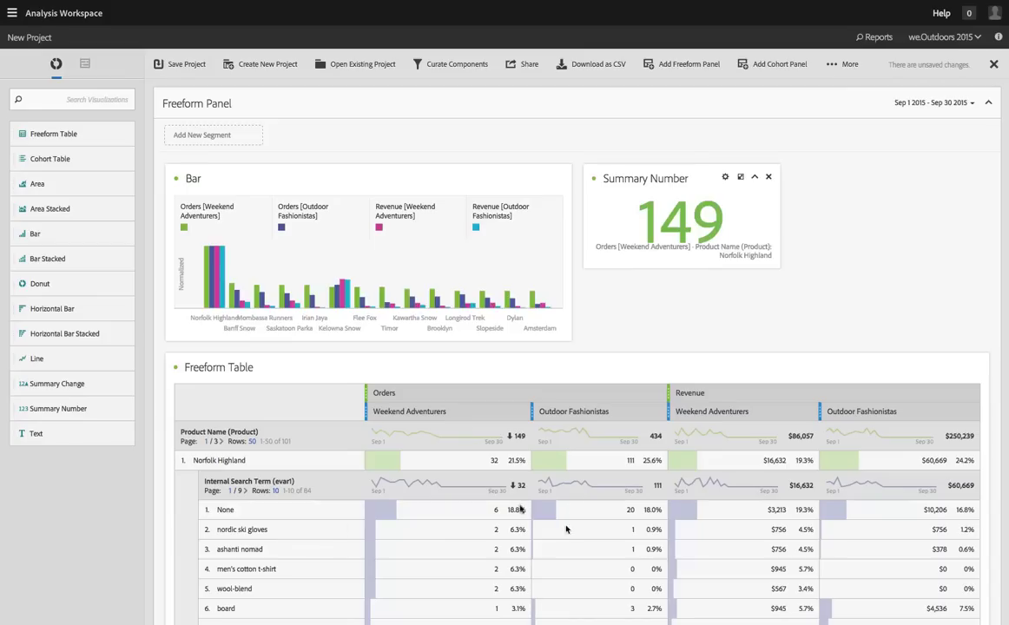
# Step: Link both charts to the Weekend Adventurers Orders total (149) and make the Summary Number panel taller
pyautogui.click(466, 437)
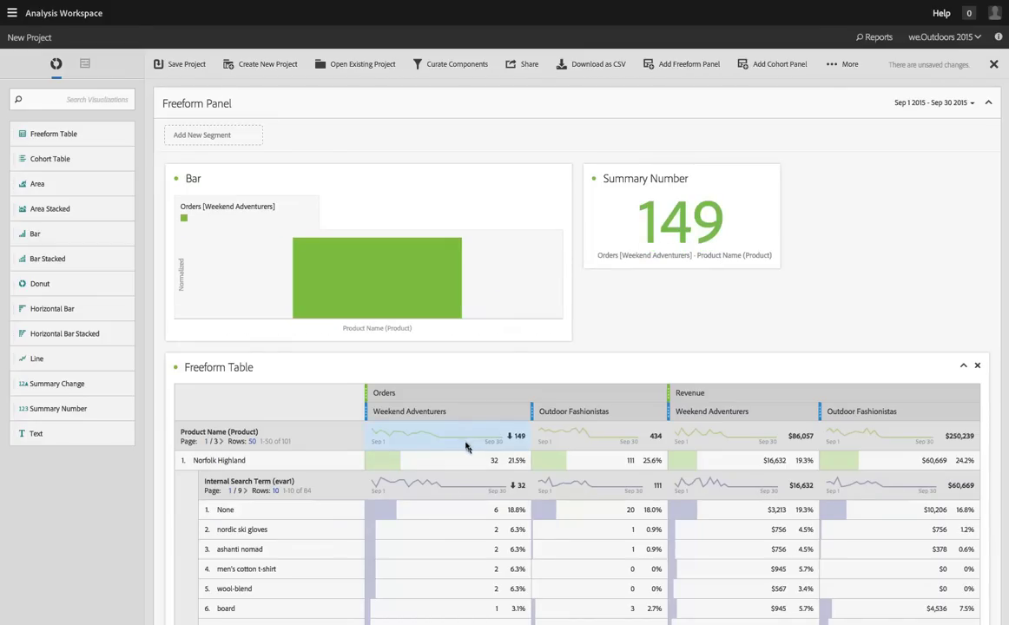
pyautogui.click(588, 439)
pyautogui.click(428, 439)
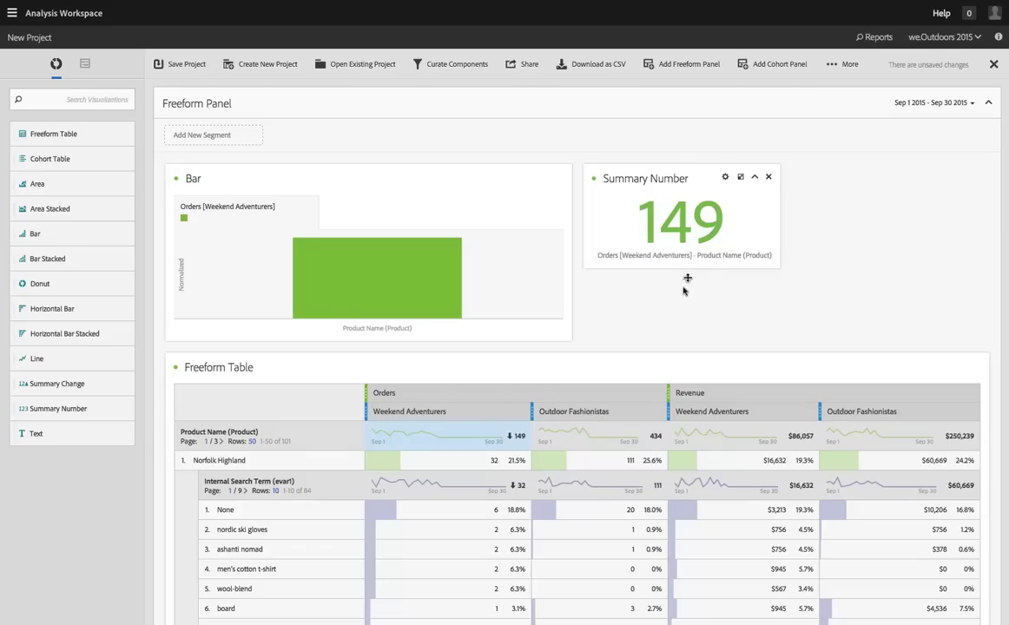
pyautogui.moveTo(683, 289); pyautogui.dragTo(682, 334)
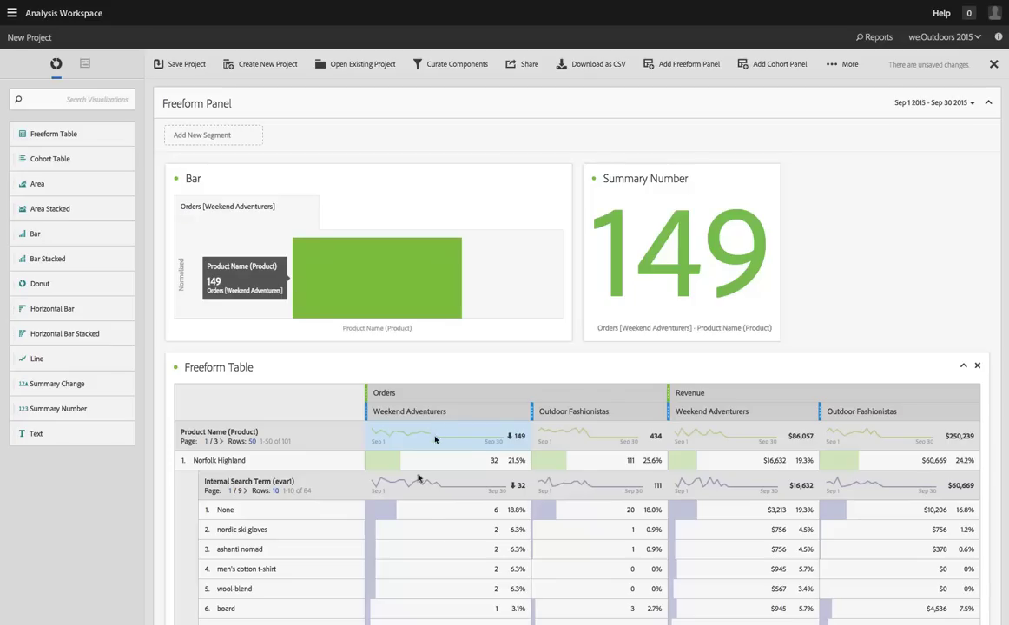
# Step: Focus the charts on ashanti nomad Weekend Adventurers orders (2), discarding the added trend line panel
pyautogui.scroll(-1, 461, 518)
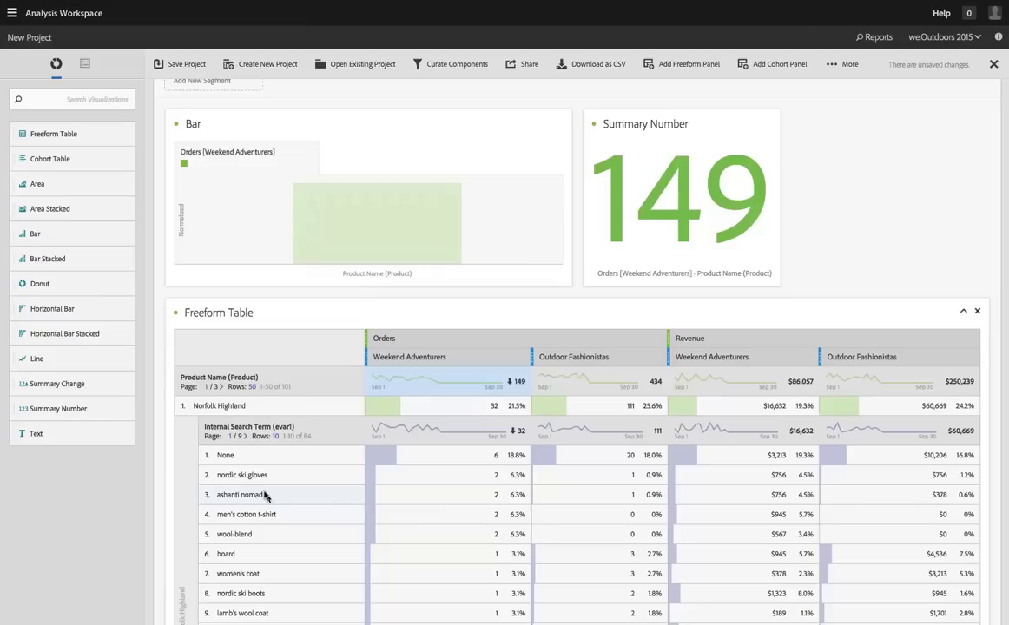
pyautogui.click(460, 495)
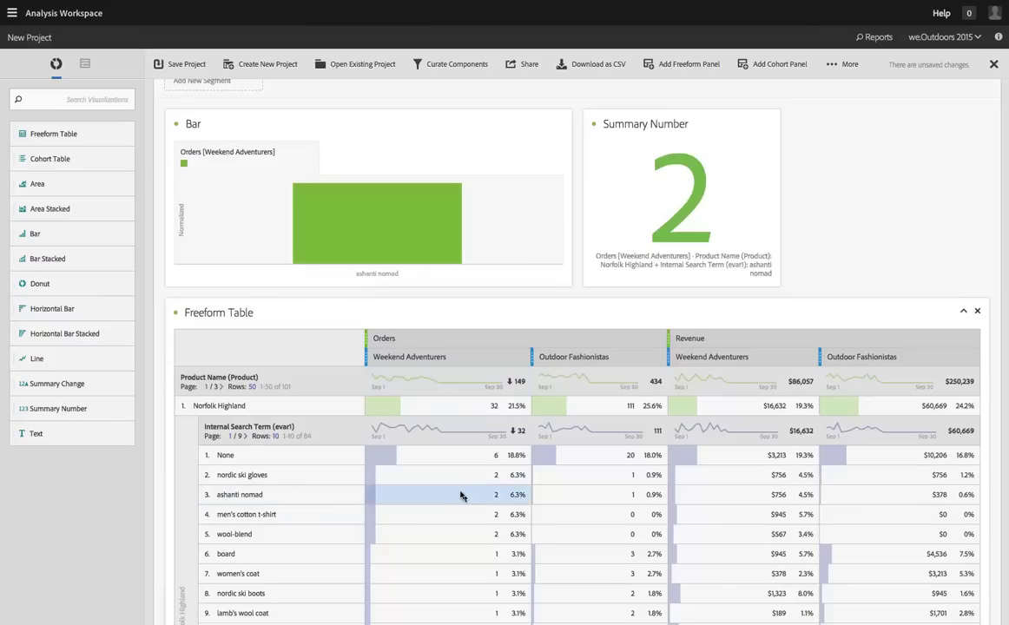
pyautogui.rightClick(462, 498)
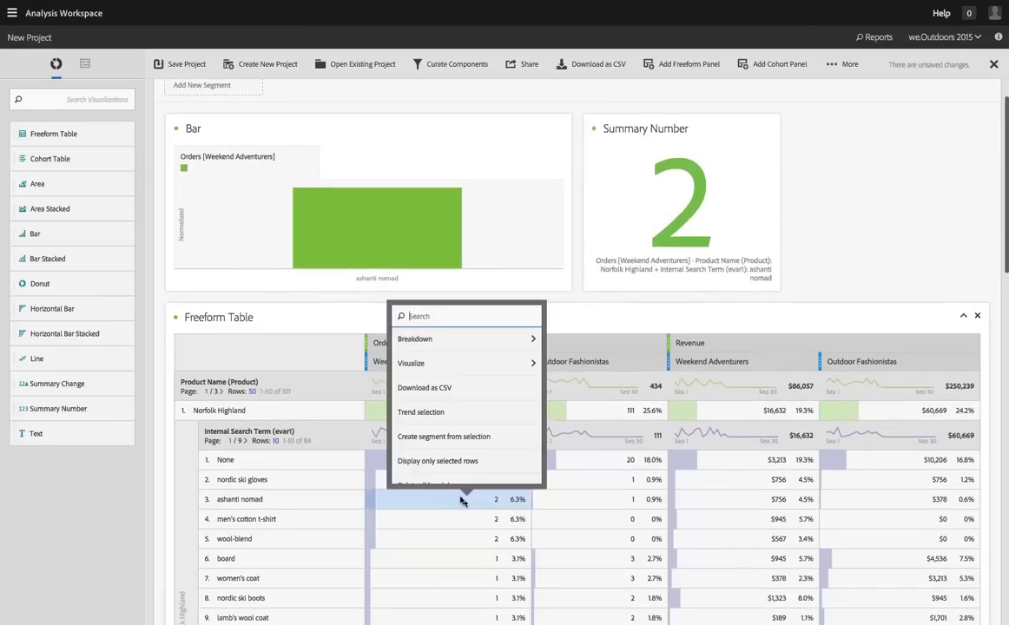
pyautogui.scroll(-2, 447, 417)
pyautogui.click(440, 365)
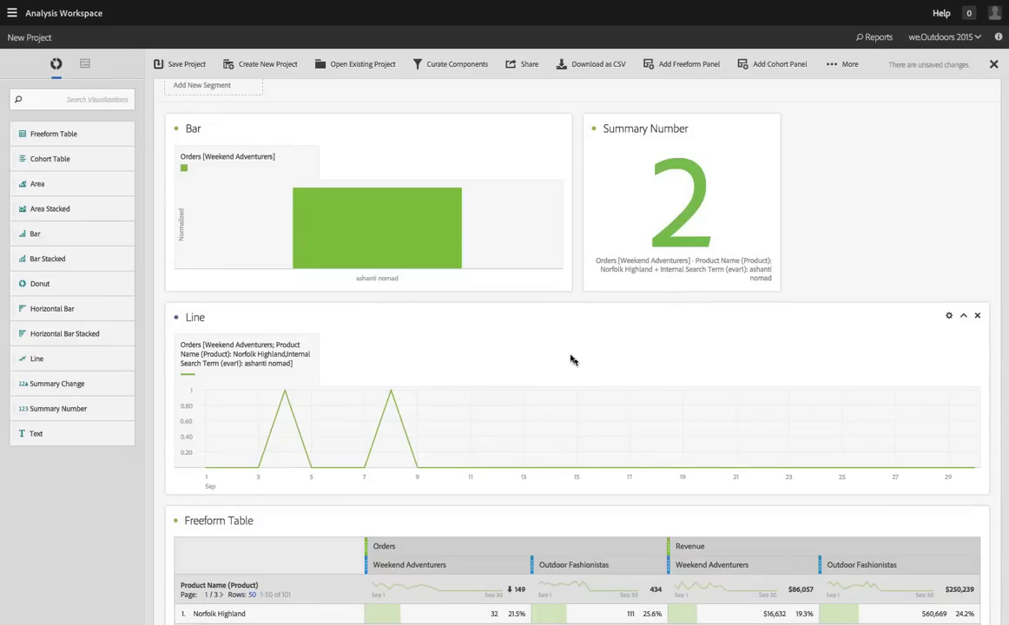
pyautogui.click(977, 315)
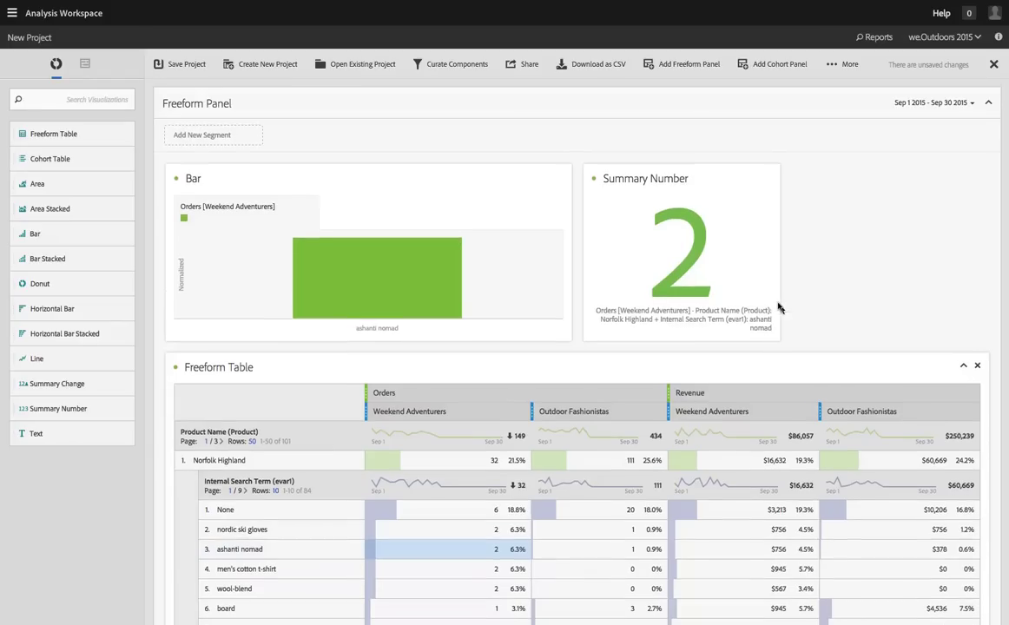
pyautogui.scroll(2, 712, 282)
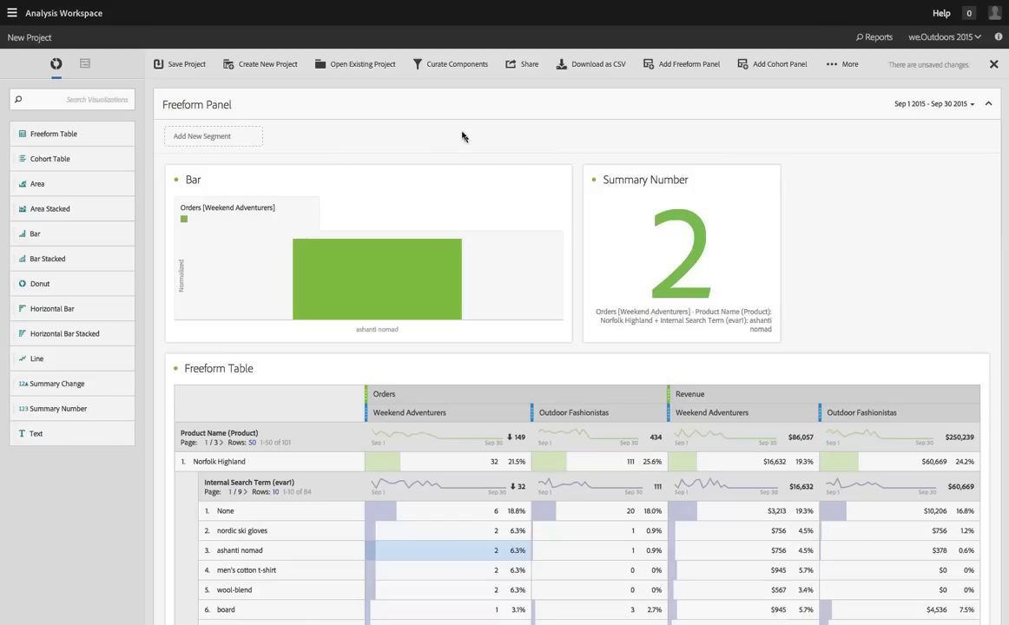
# Step: Search 'Product' and add five Product dimensions to Curated Components, then finish curating
pyautogui.click(84, 63)
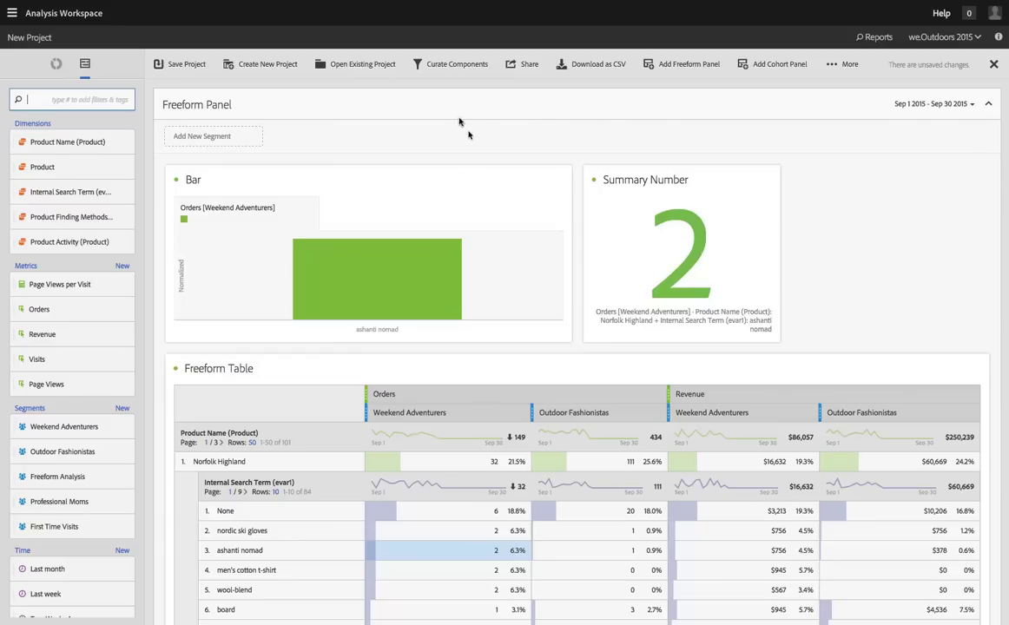
pyautogui.click(452, 64)
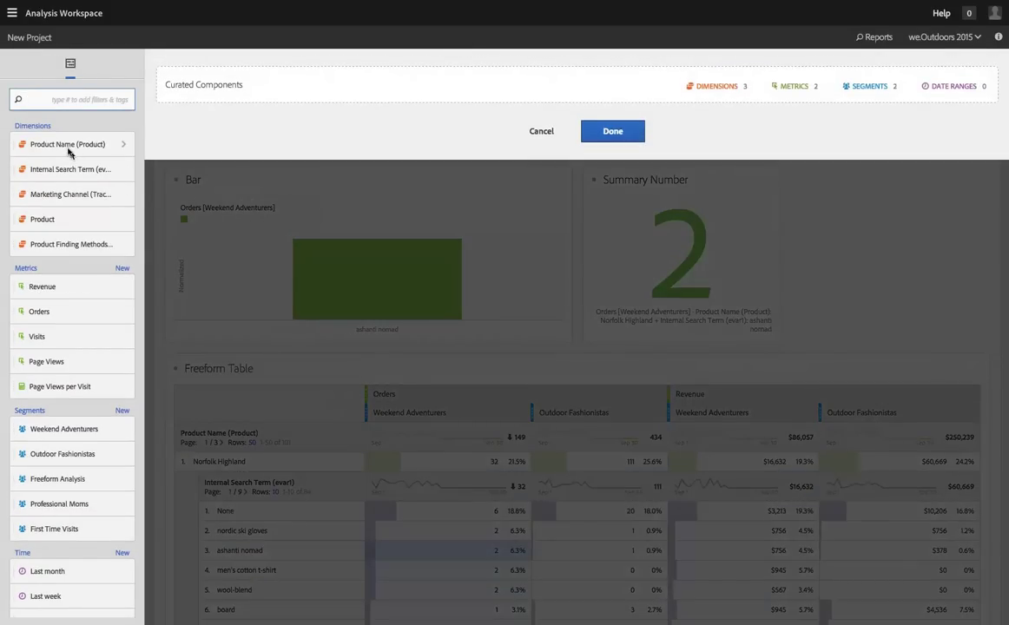
pyautogui.click(64, 100)
pyautogui.write('Product')
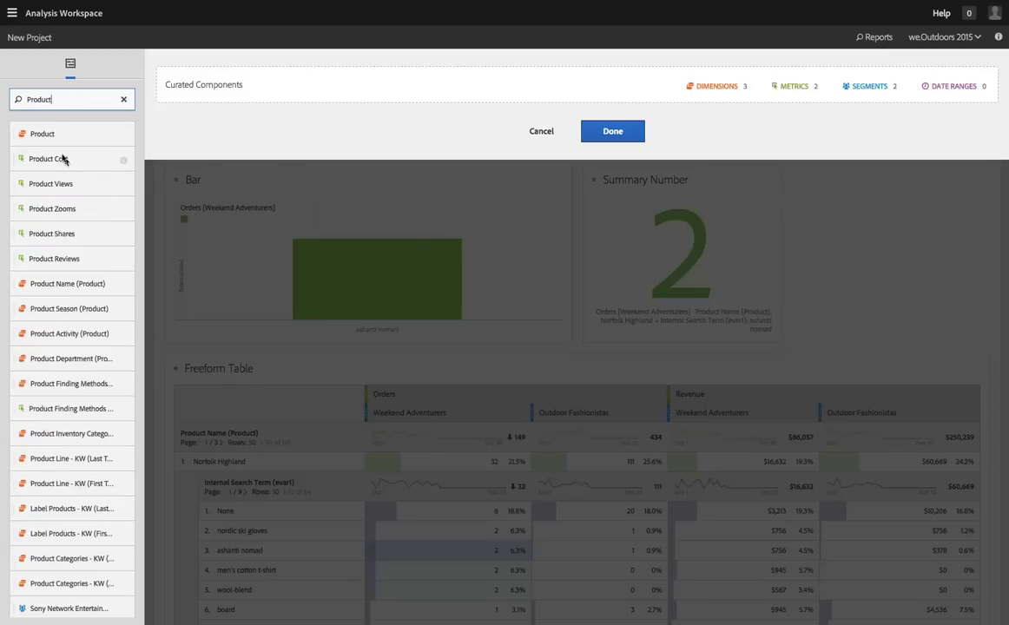
pyautogui.click(35, 284)
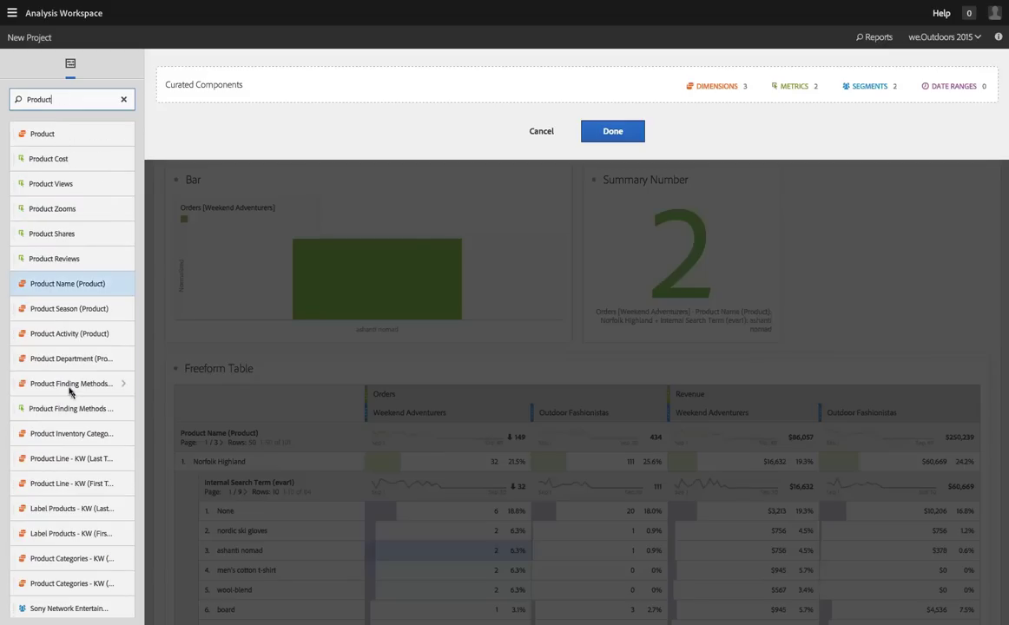
pyautogui.keyDown('shift'); pyautogui.click(70, 390); pyautogui.keyUp('shift')
pyautogui.moveTo(67, 354); pyautogui.dragTo(676, 90)
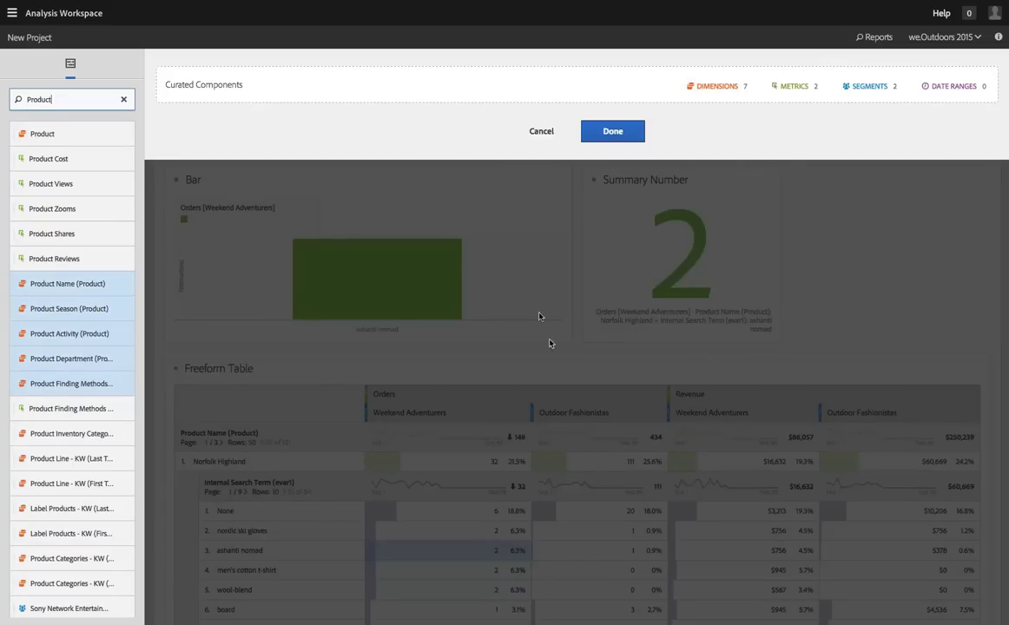
pyautogui.click(123, 99)
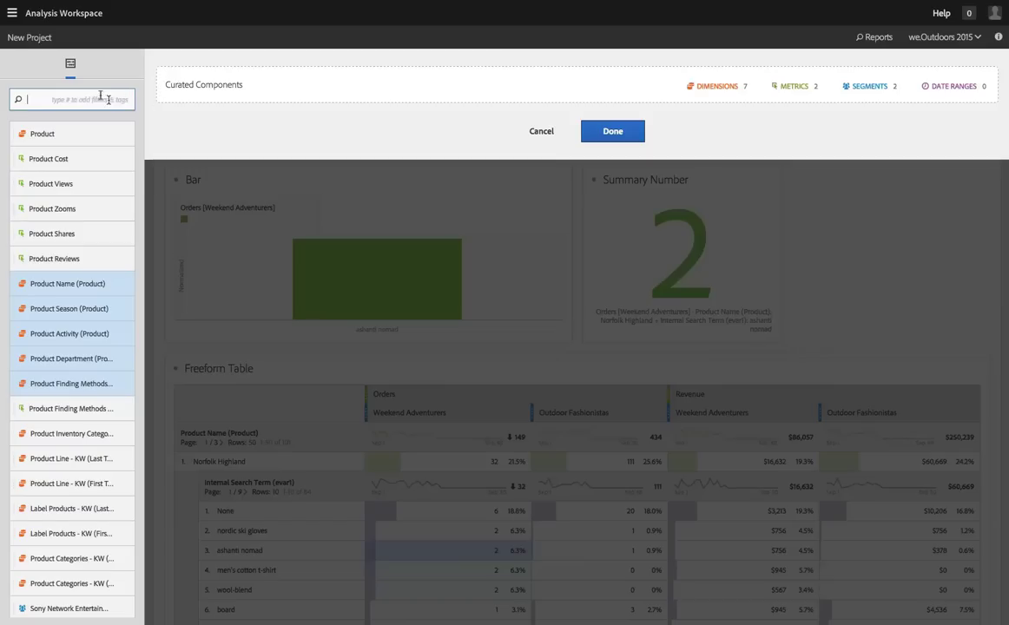
pyautogui.click(614, 132)
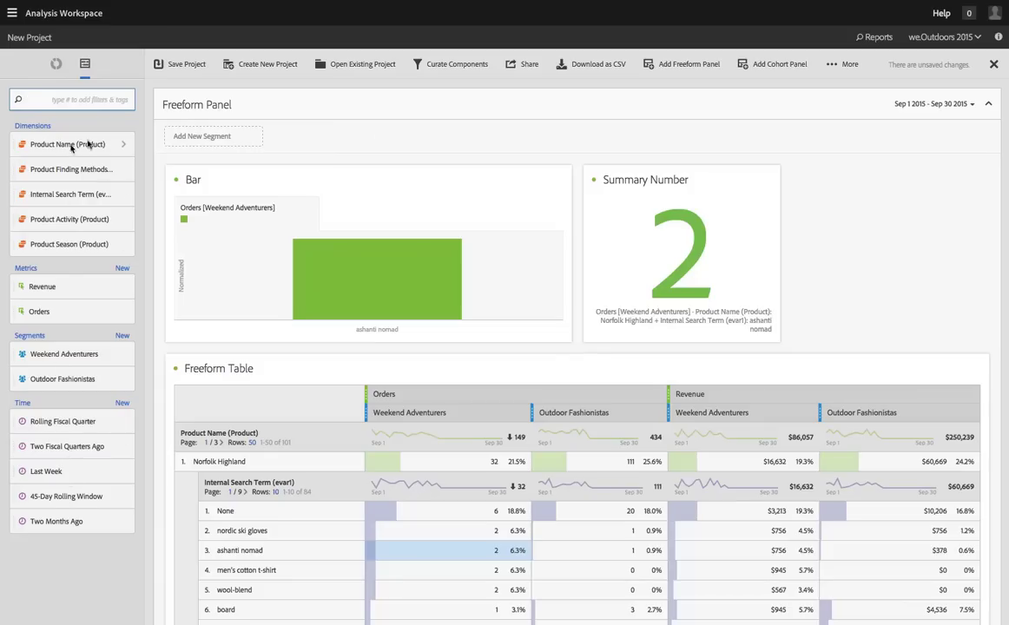
# Step: Rename the project to 'Project for Merchandising Team' in the Share dialog
pyautogui.click(523, 68)
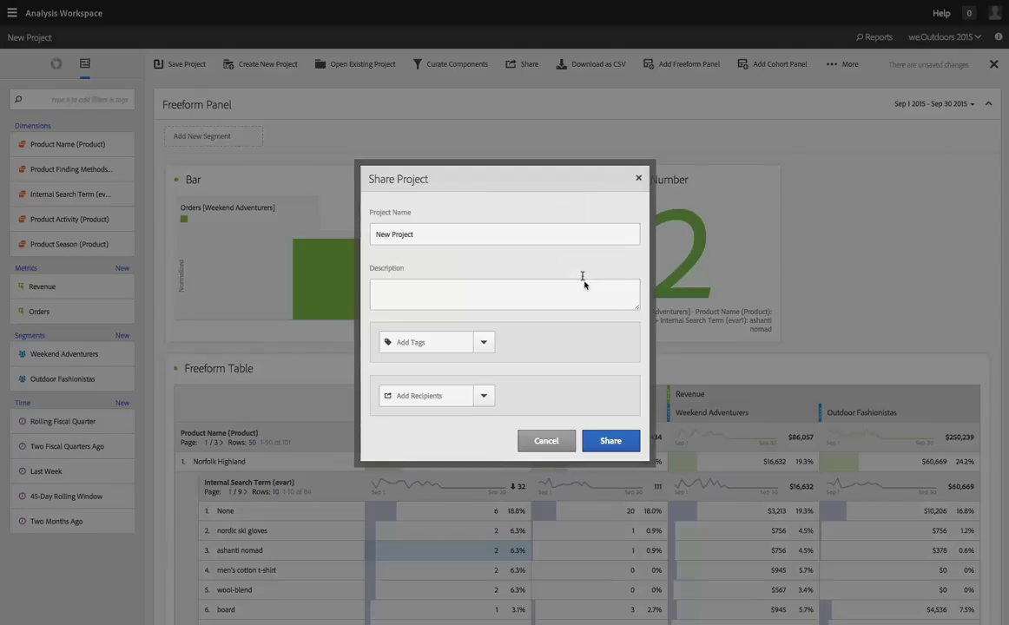
pyautogui.moveTo(430, 235); pyautogui.dragTo(345, 234)
pyautogui.write('Wee')
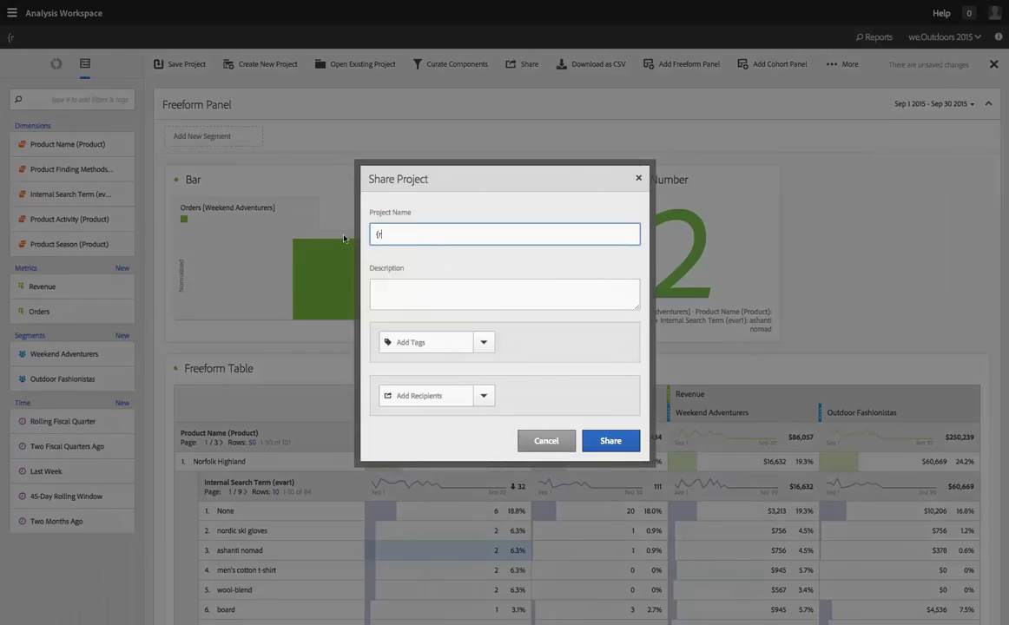
pyautogui.press('BackSpace')
pyautogui.press('BackSpace')
pyautogui.press('BackSpace')
pyautogui.write('Project for Merchandising Team')
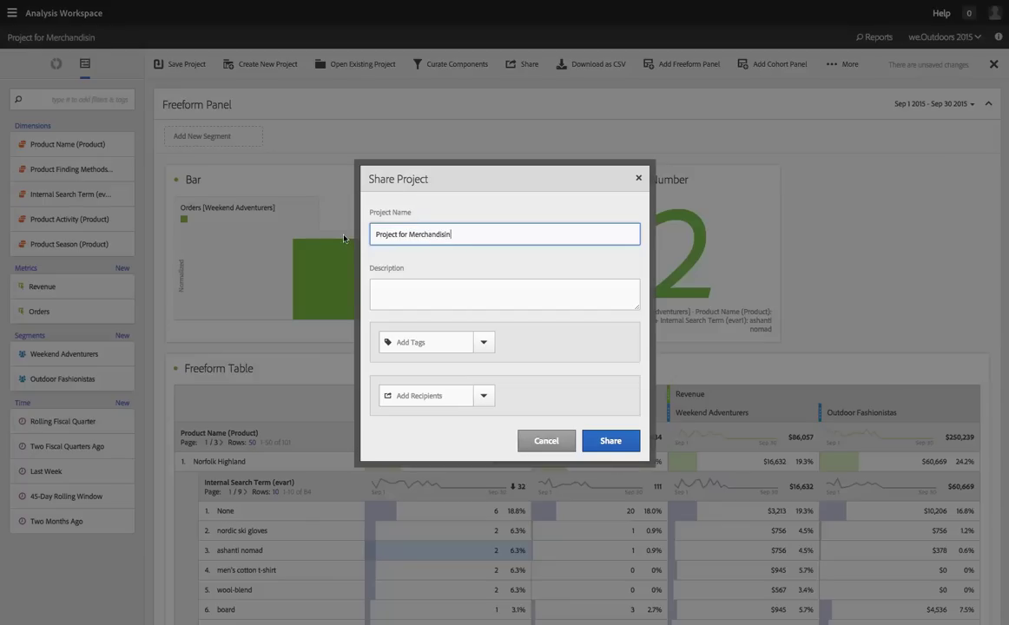
# Step: Add Merchandising Team as a recipient and share the project
pyautogui.click(451, 396)
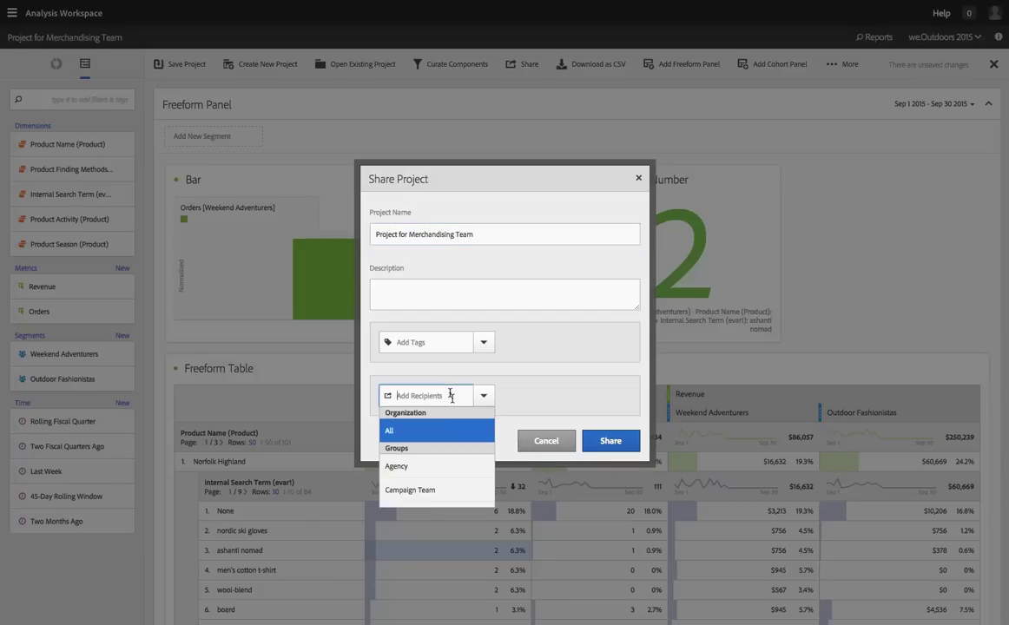
pyautogui.write('Merchand')
pyautogui.click(447, 434)
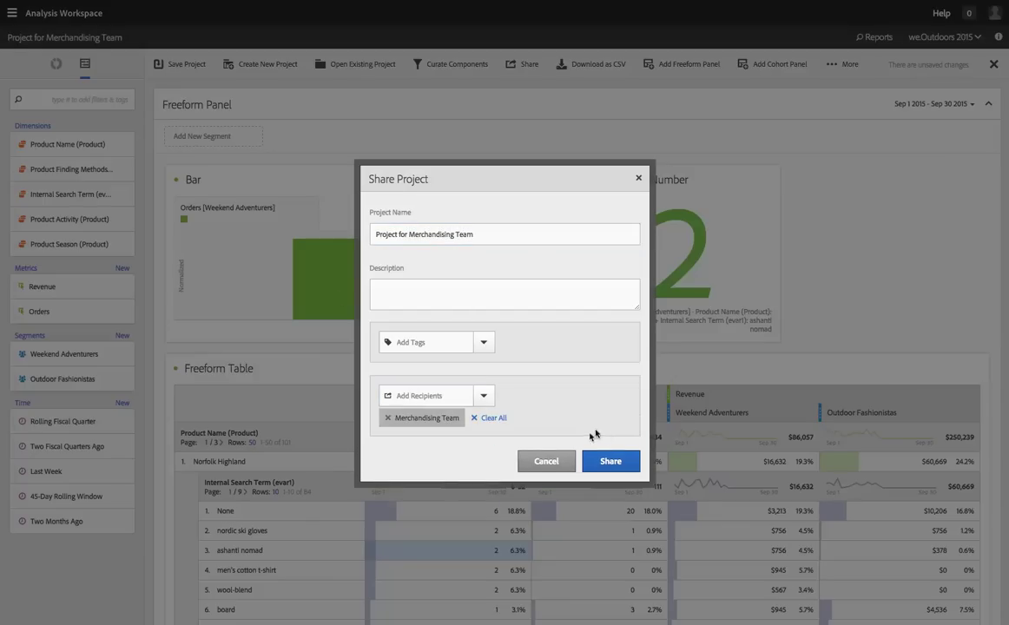
pyautogui.click(599, 459)
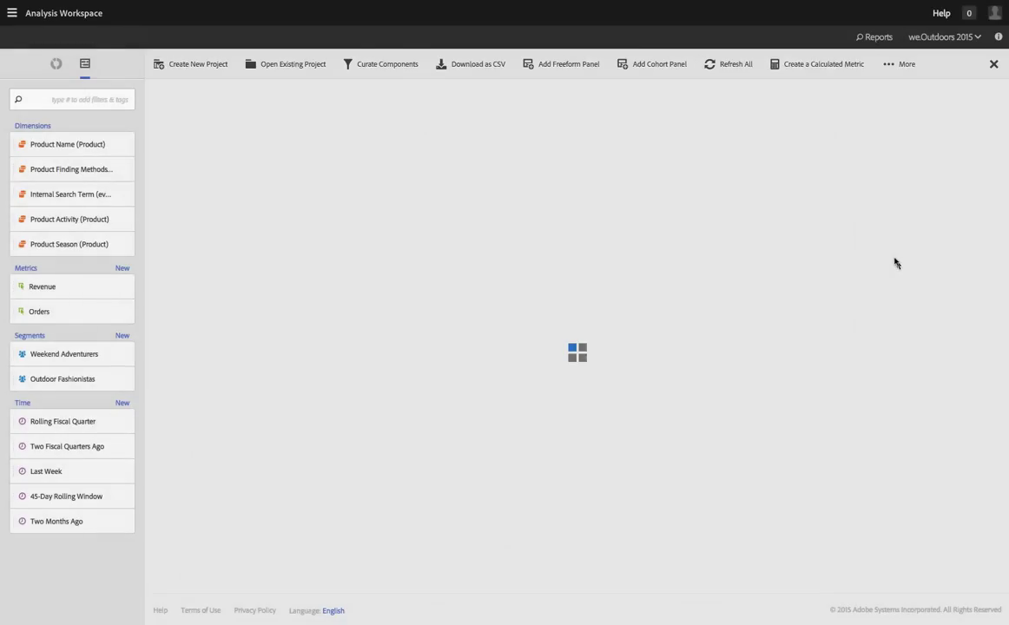